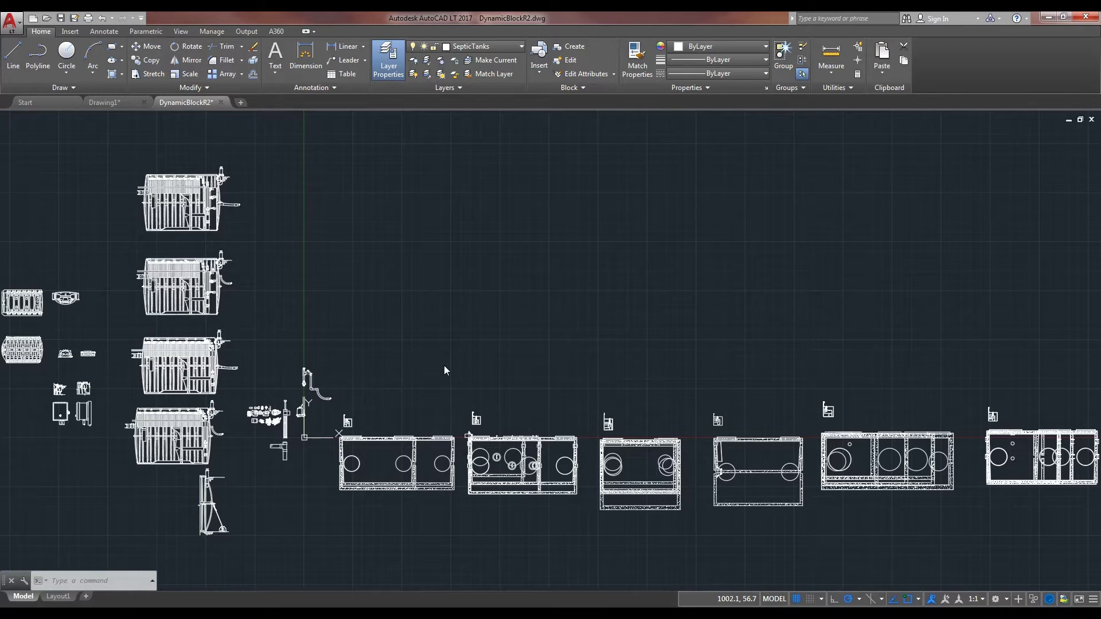
- Open the tool palettes with TP, allow docking, and dock them at the right edge
type("t")
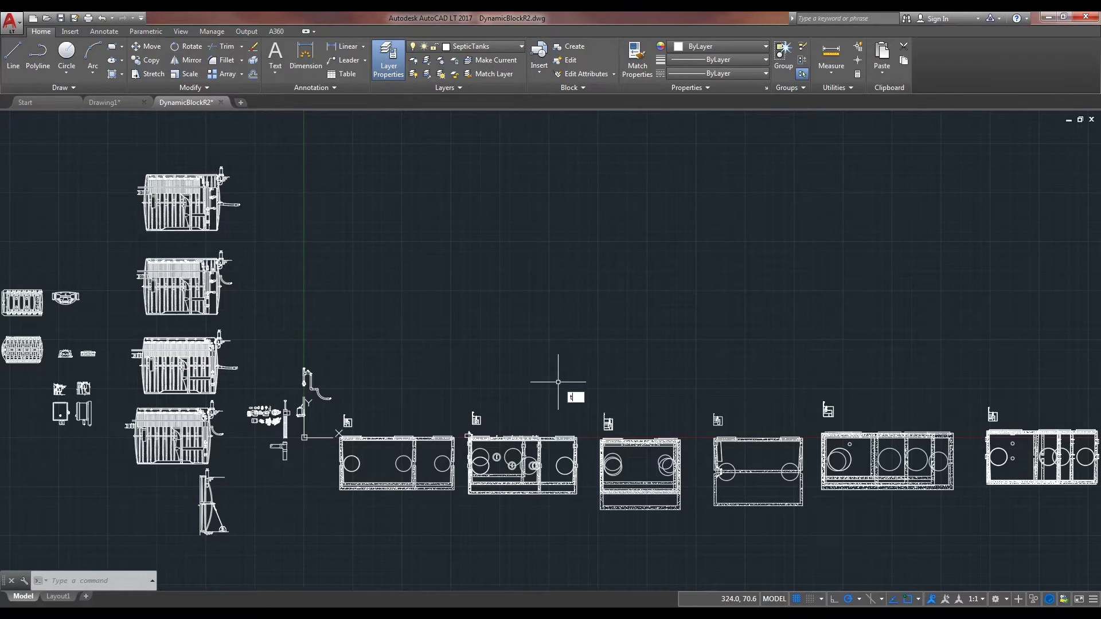
type("p")
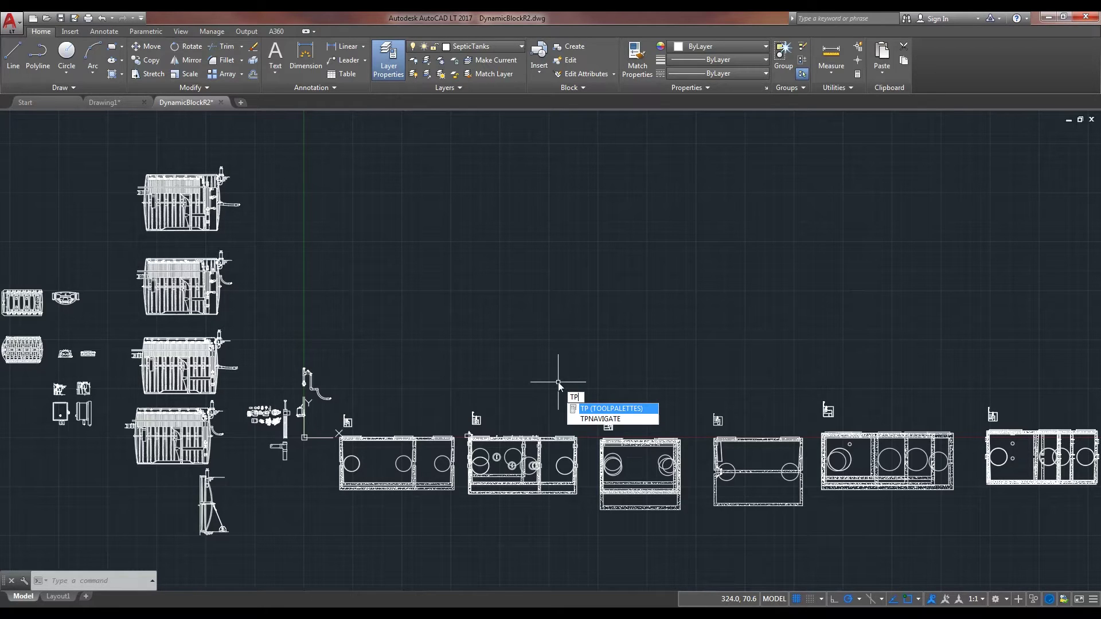
key("Return")
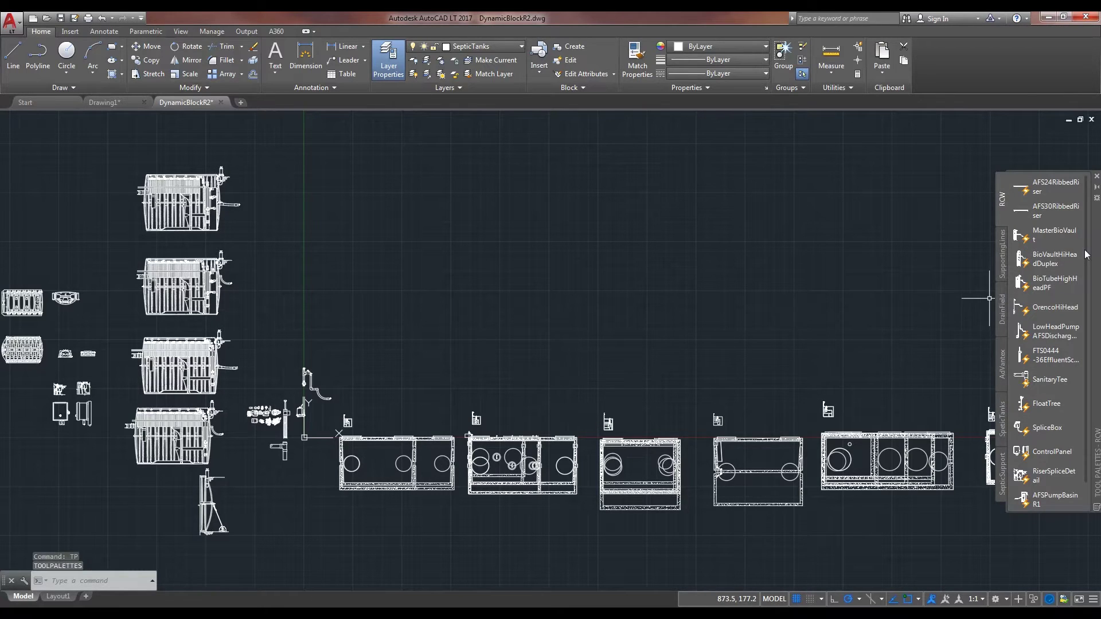
right_click(1096, 244)
left_click(1039, 287)
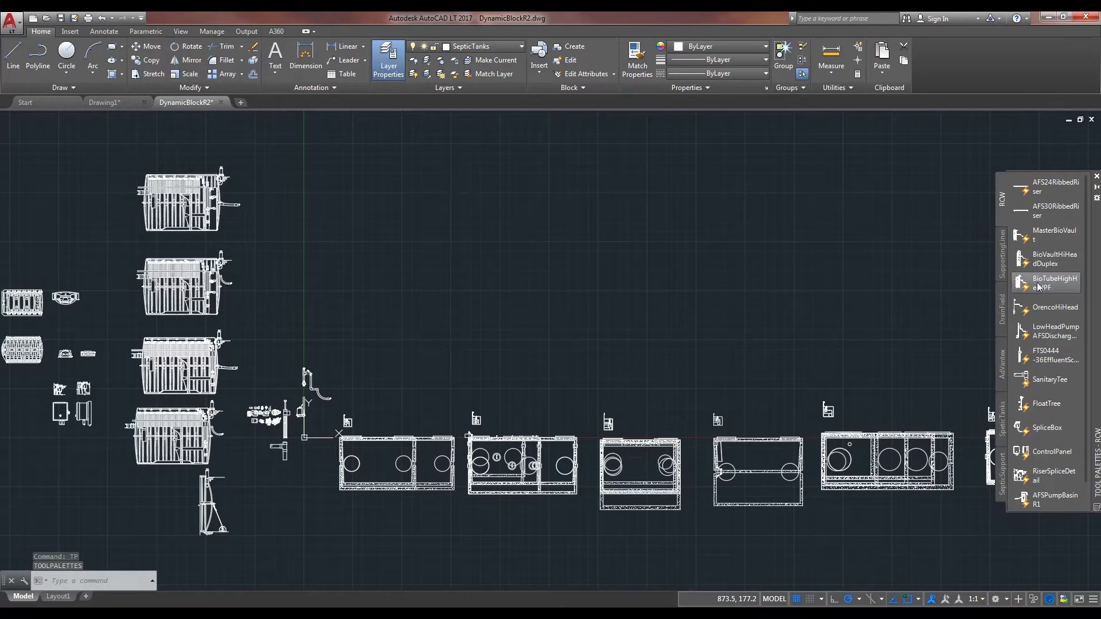
left_click_drag(1095, 249, 1094, 252)
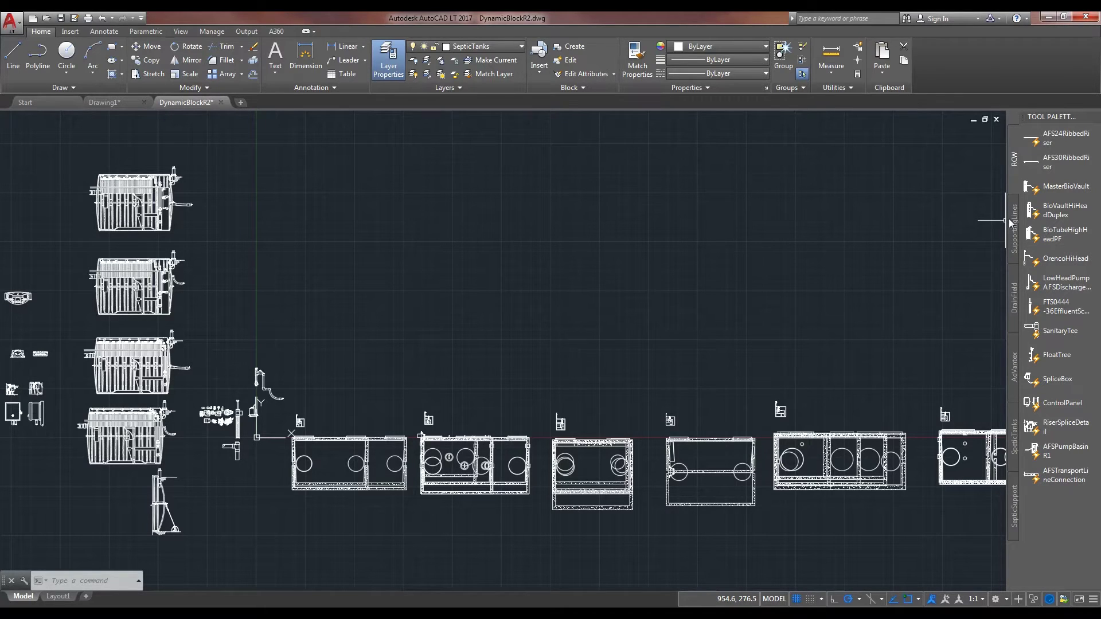
- Browse the RCW, DrainField, AdVantex and SepticSupport palettes, then fit all tank blocks in view
left_click(1012, 168)
left_click(1015, 290)
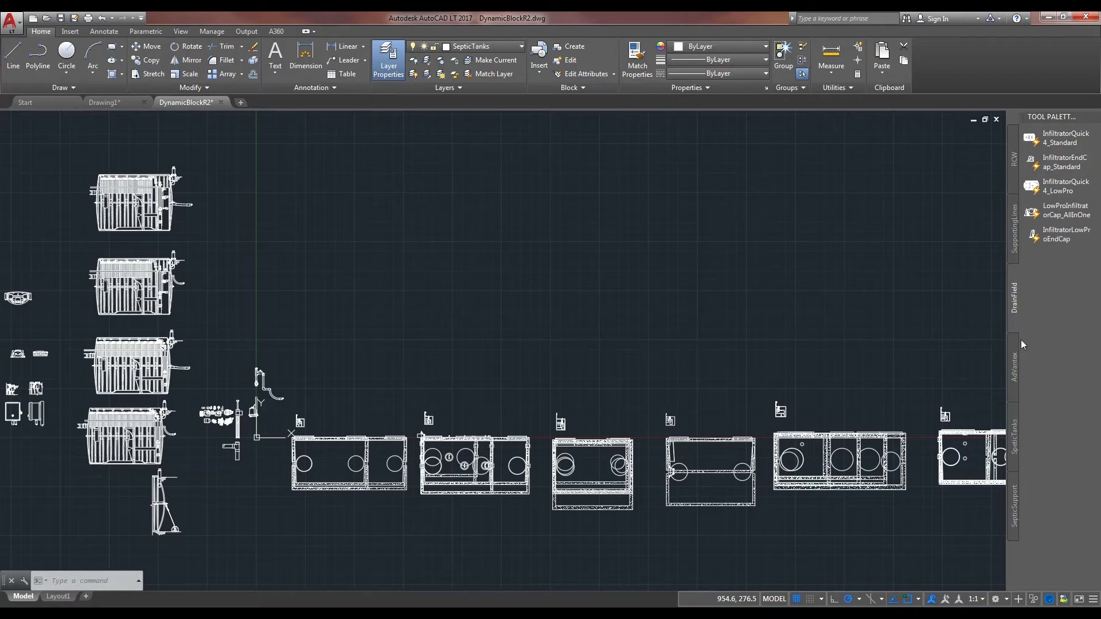
left_click(1016, 356)
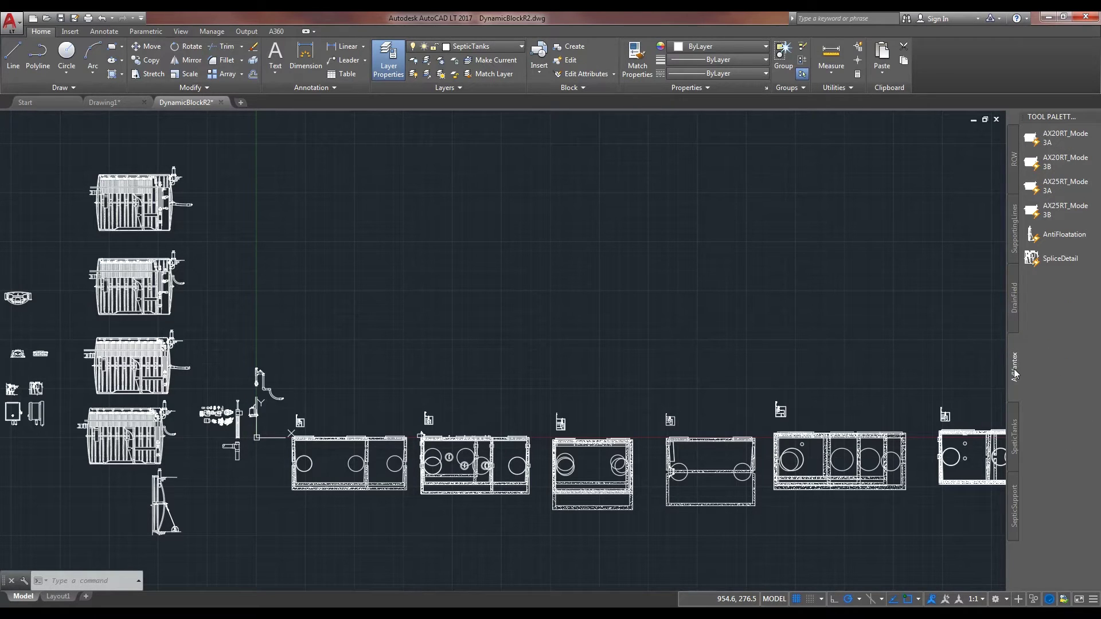
left_click(1013, 504)
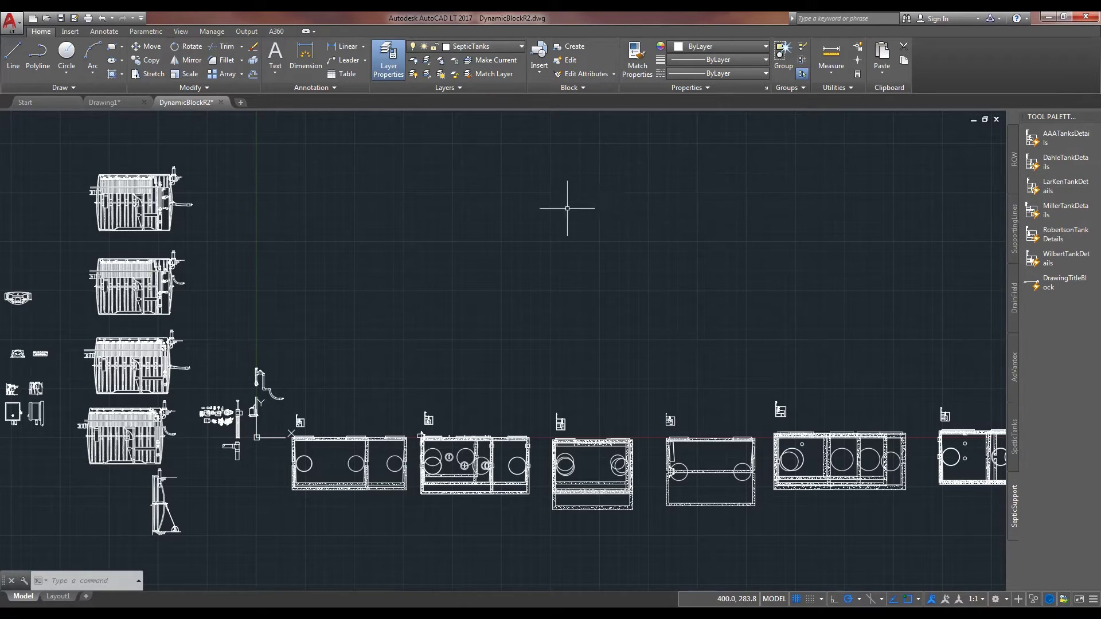
middle_click(573, 164)
middle_click(573, 164)
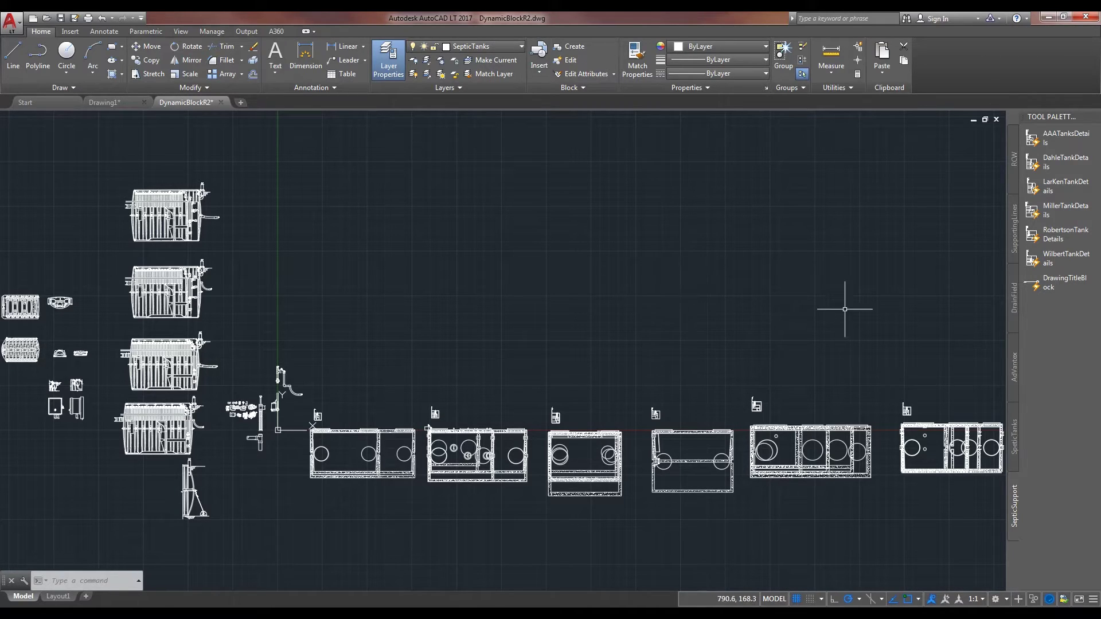
right_click(1062, 350)
- Close the Customize User Interface dialog and open Customize Palettes from the palette options
left_click(1023, 519)
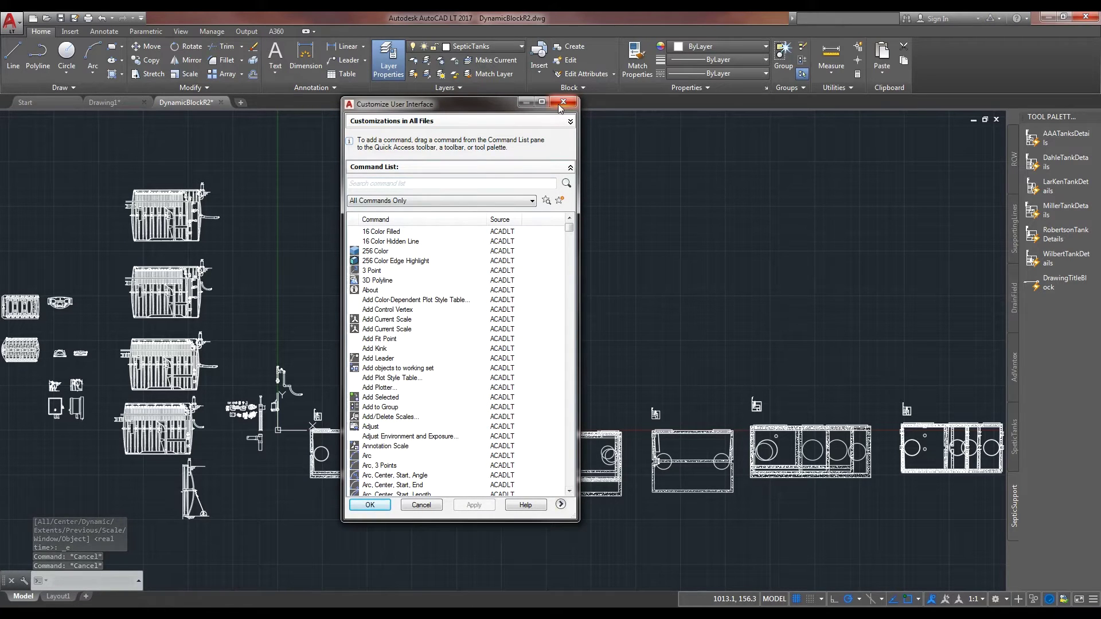
left_click(560, 104)
right_click(1059, 374)
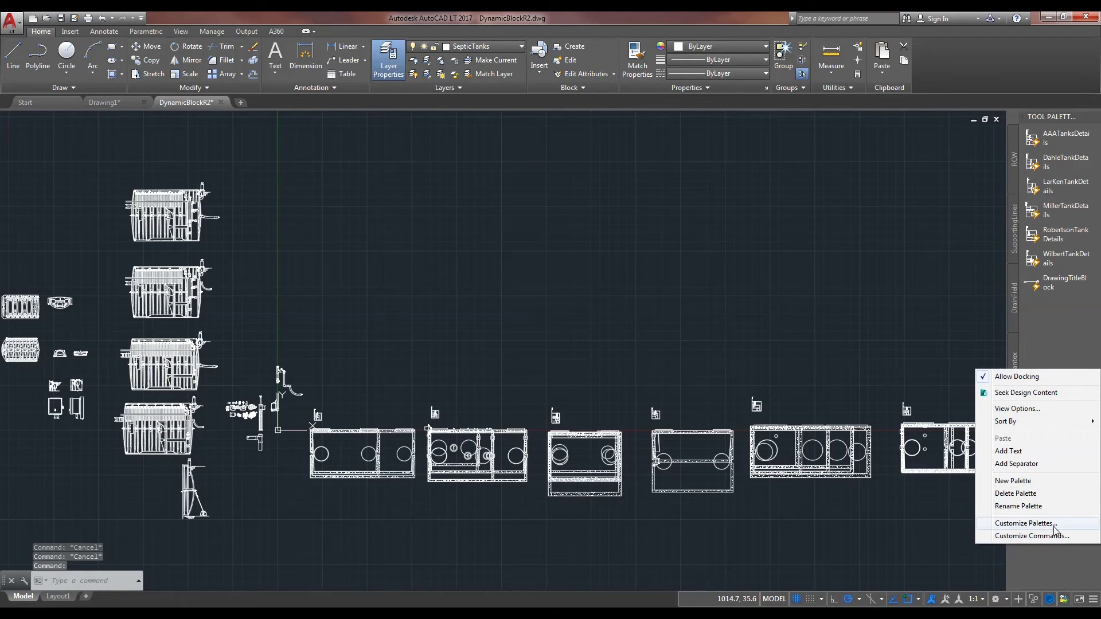
left_click(1026, 523)
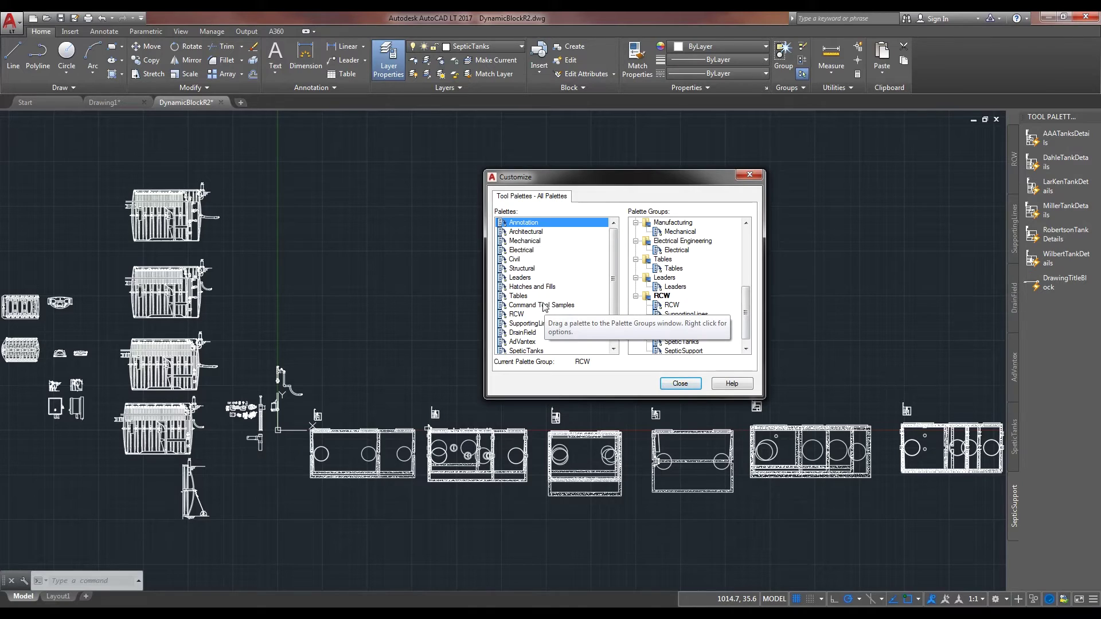
- Select the RCW palette, inspect the RCW and DrainField group entries, then close the dialog
left_click(507, 315)
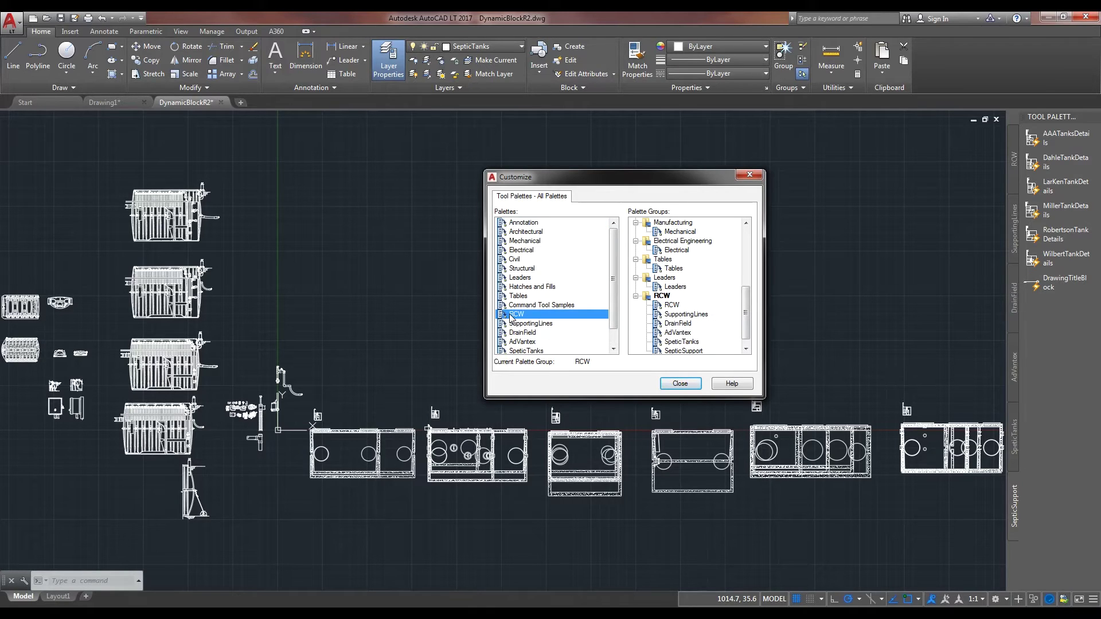
scroll(617, 331, "down", 1)
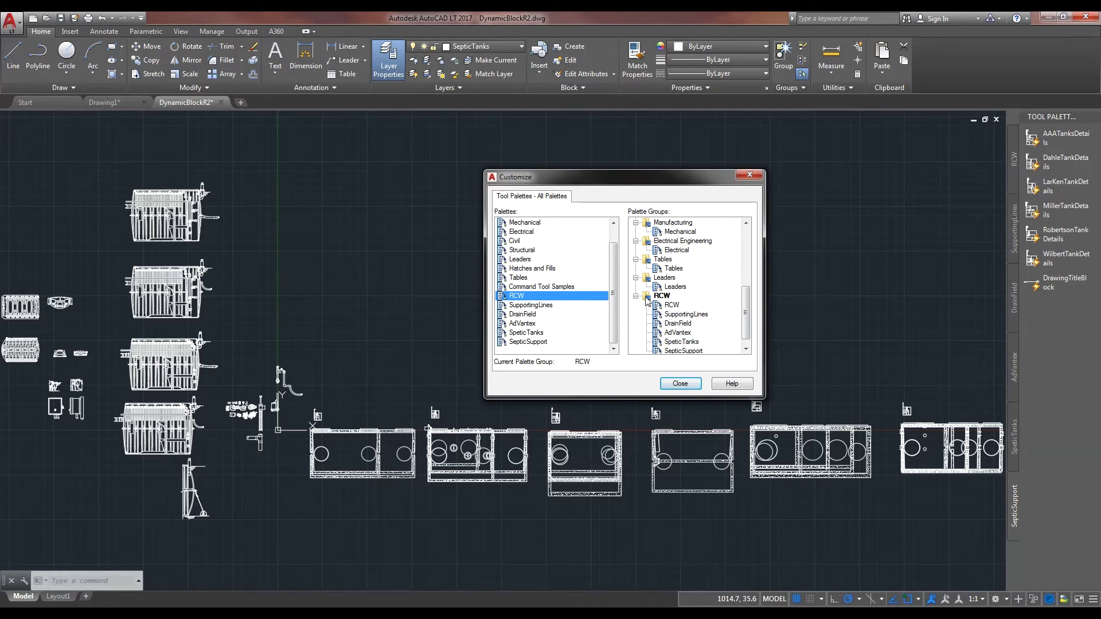
right_click(646, 324)
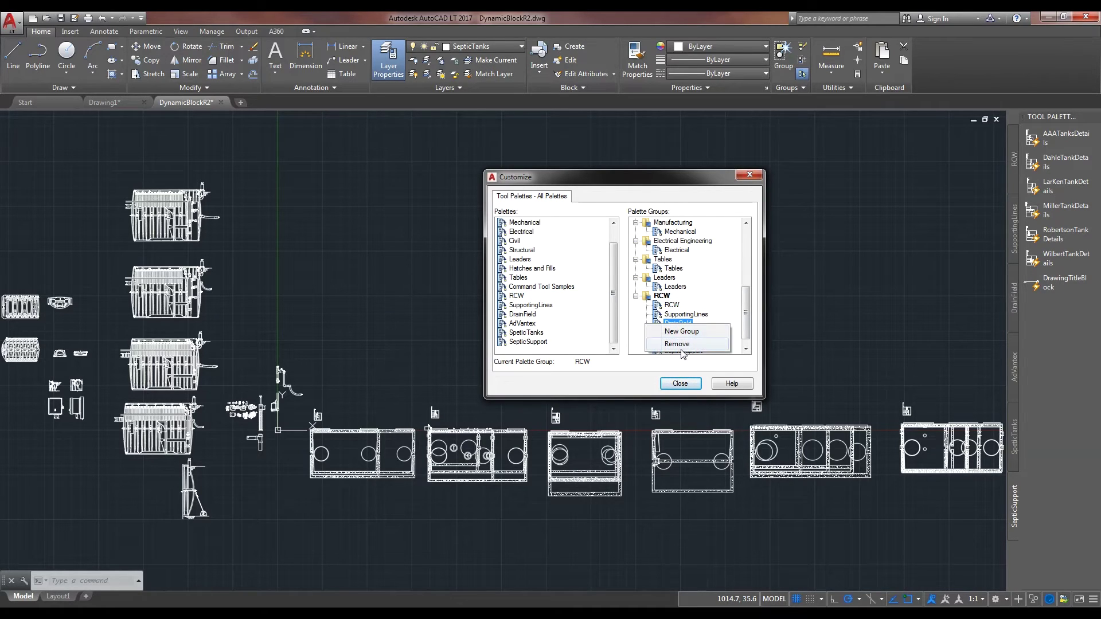
left_click_drag(746, 303, 760, 297)
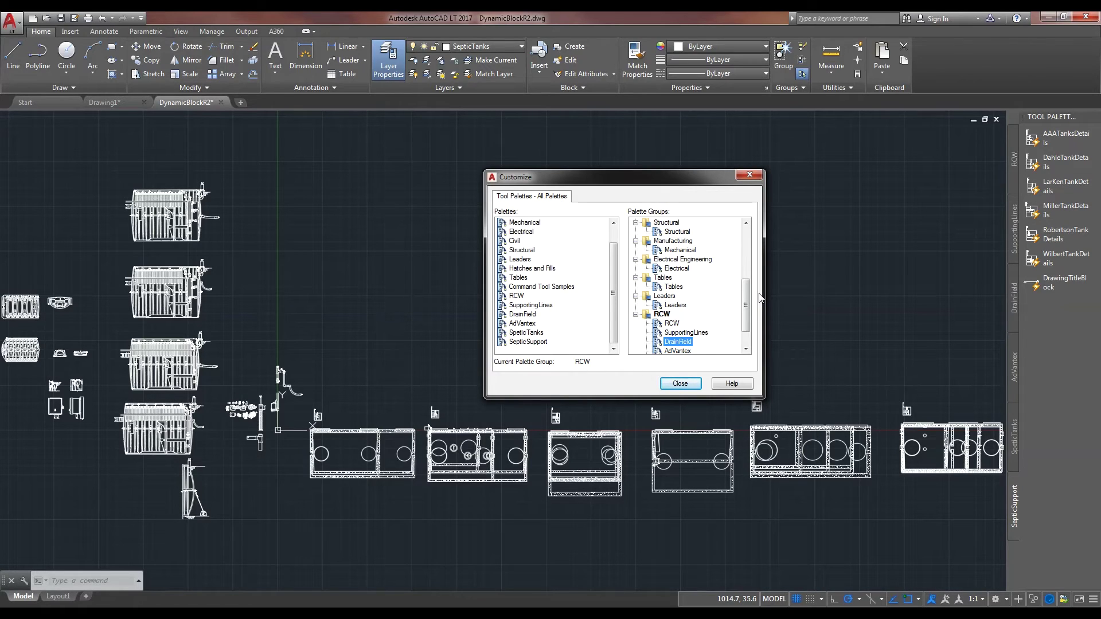
left_click(681, 383)
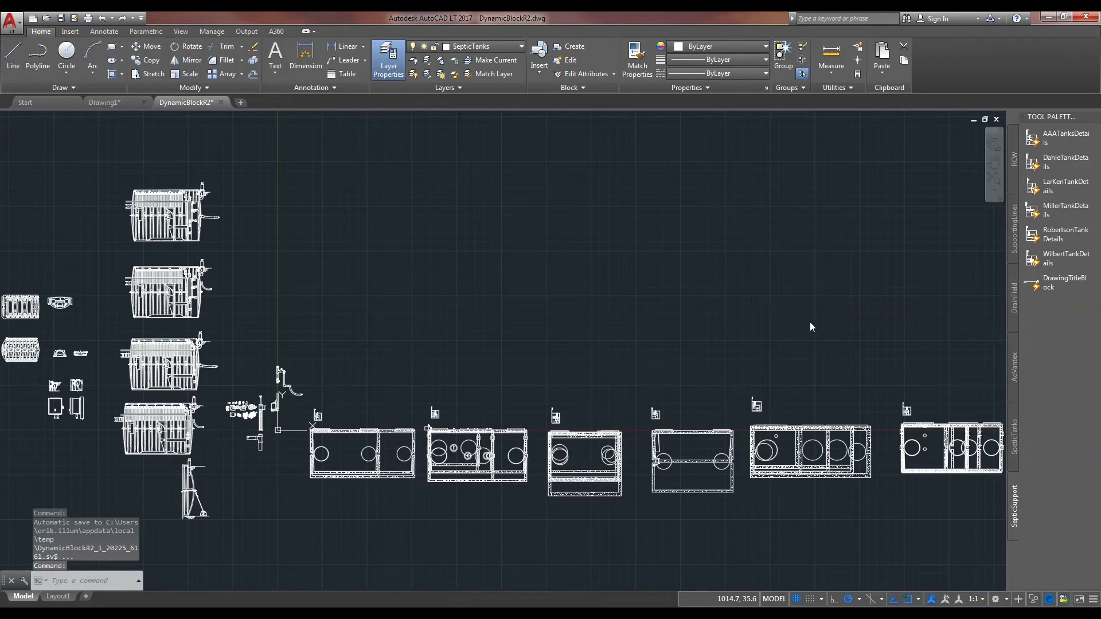
- Show the SupportingLines palette's fittings and select the leftmost septic tank block
scroll(751, 321, "down", 2)
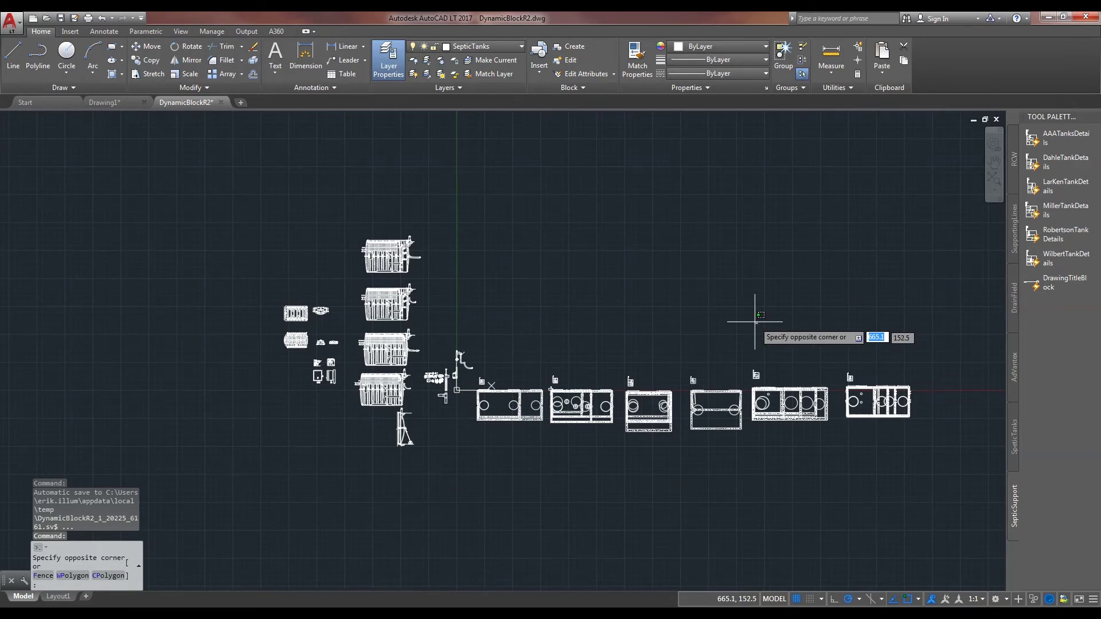
left_click(825, 295)
left_click(929, 326)
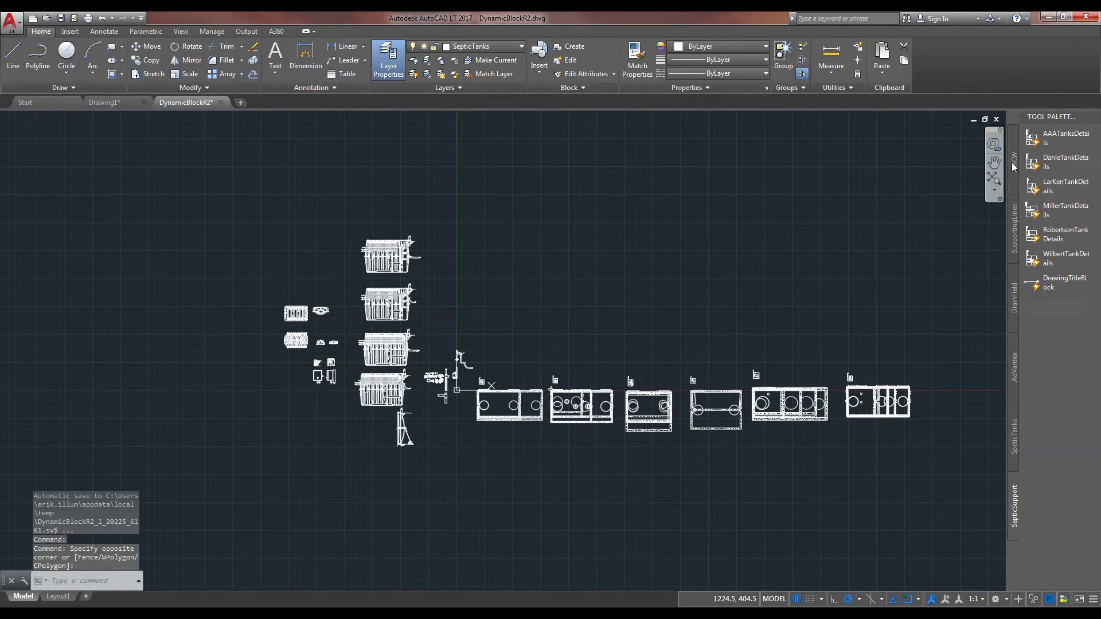
left_click(1013, 223)
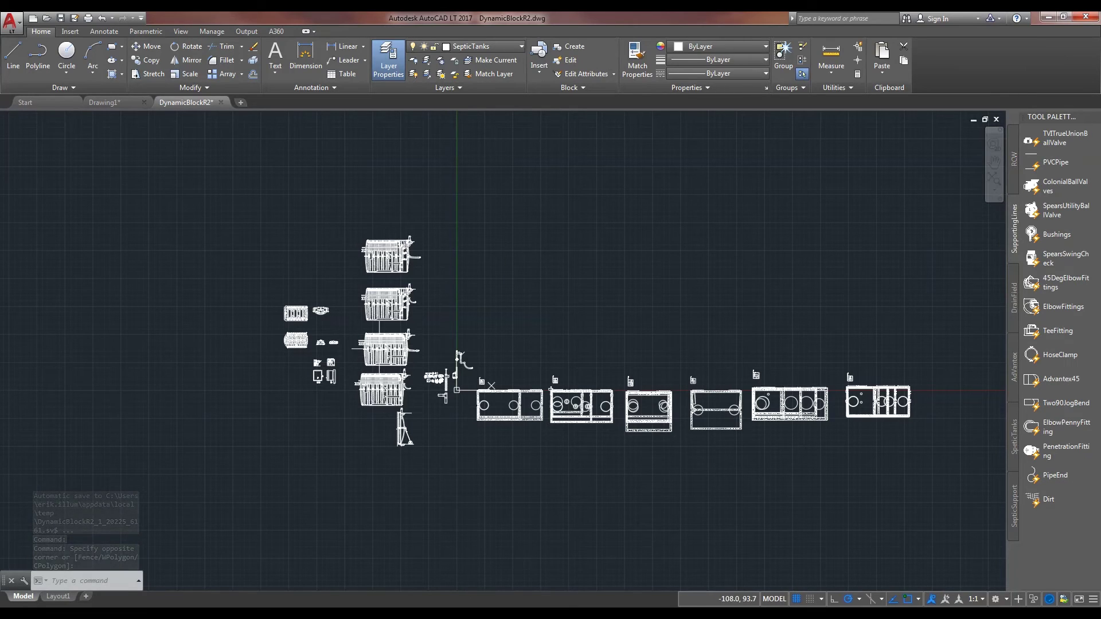
scroll(513, 384, "up", 6)
left_click(643, 453)
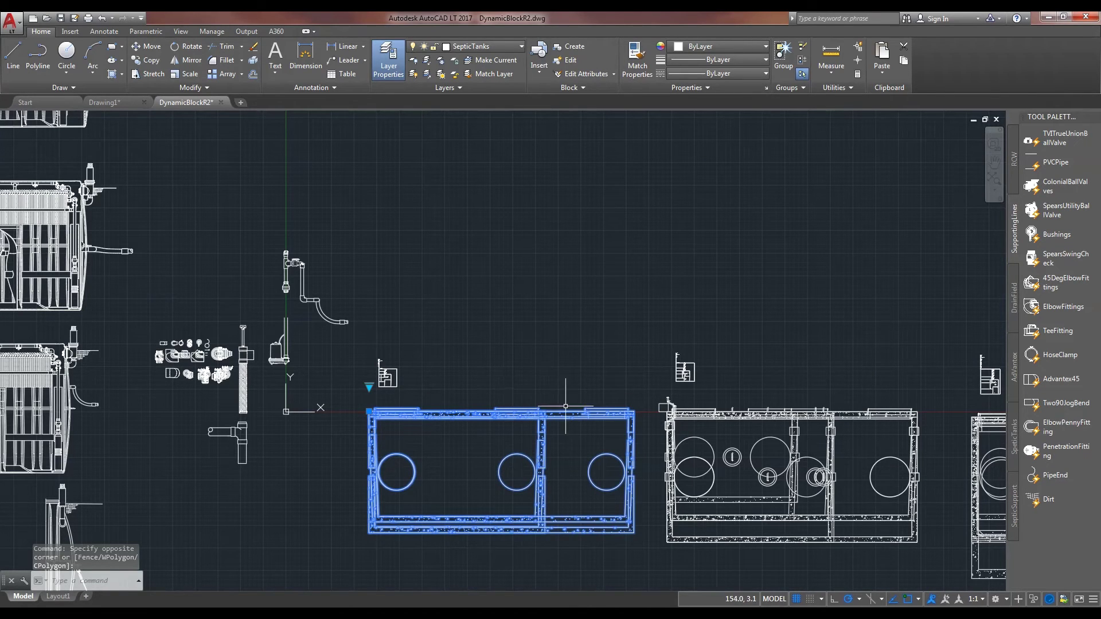
- Display the SepticTanks palette, drag the tank block to it and back, then cancel the drop
left_click(1014, 435)
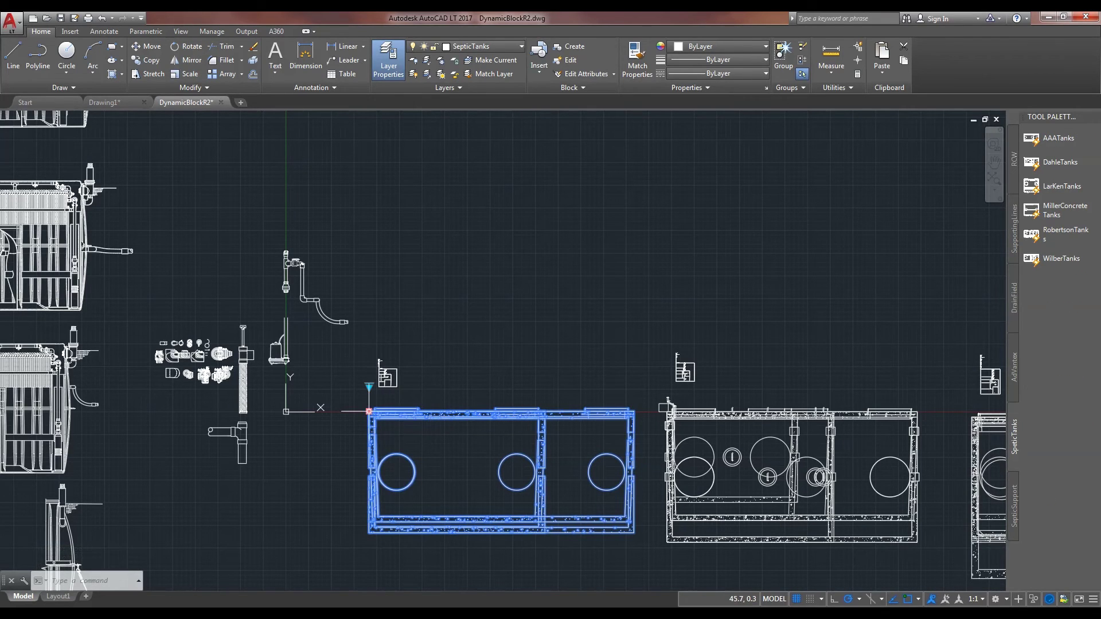
mouse_move(416, 416)
left_mouse_down()
mouse_move(770, 296)
mouse_move(1047, 234)
mouse_move(1055, 258)
mouse_move(1050, 155)
left_mouse_up()
mouse_move(1050, 155)
right_mouse_down()
mouse_move(639, 268)
mouse_move(448, 385)
mouse_move(415, 385)
right_mouse_up()
left_click(427, 391)
scroll(602, 344, "down", 4)
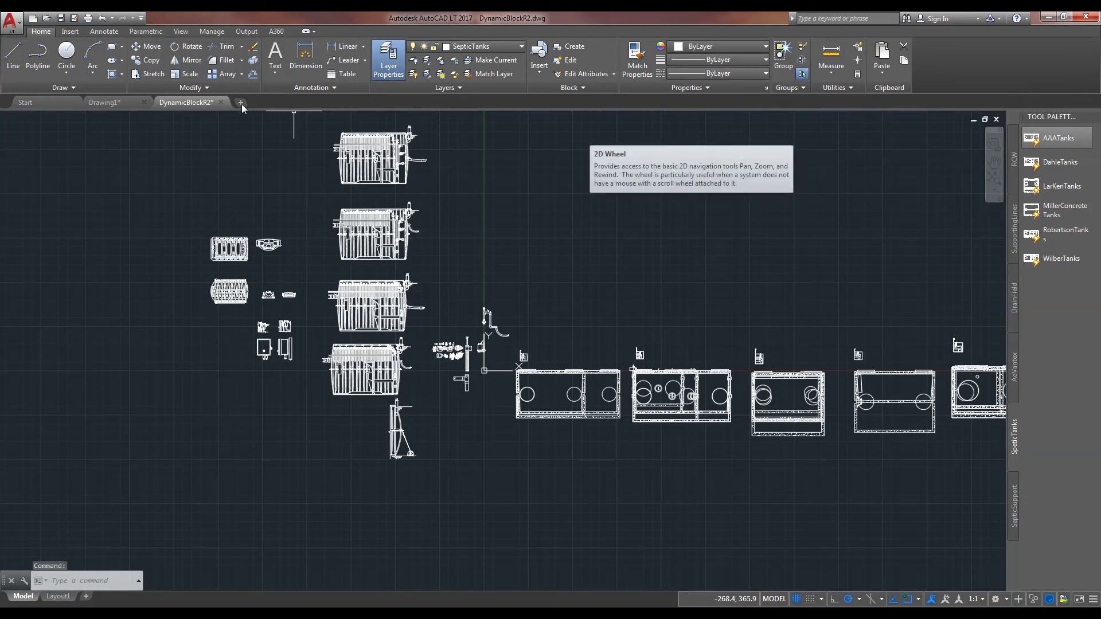
- Place a DahleTanks block in Drawing1 and set it to Dahle1000NoBaffleTopView
left_click(95, 101)
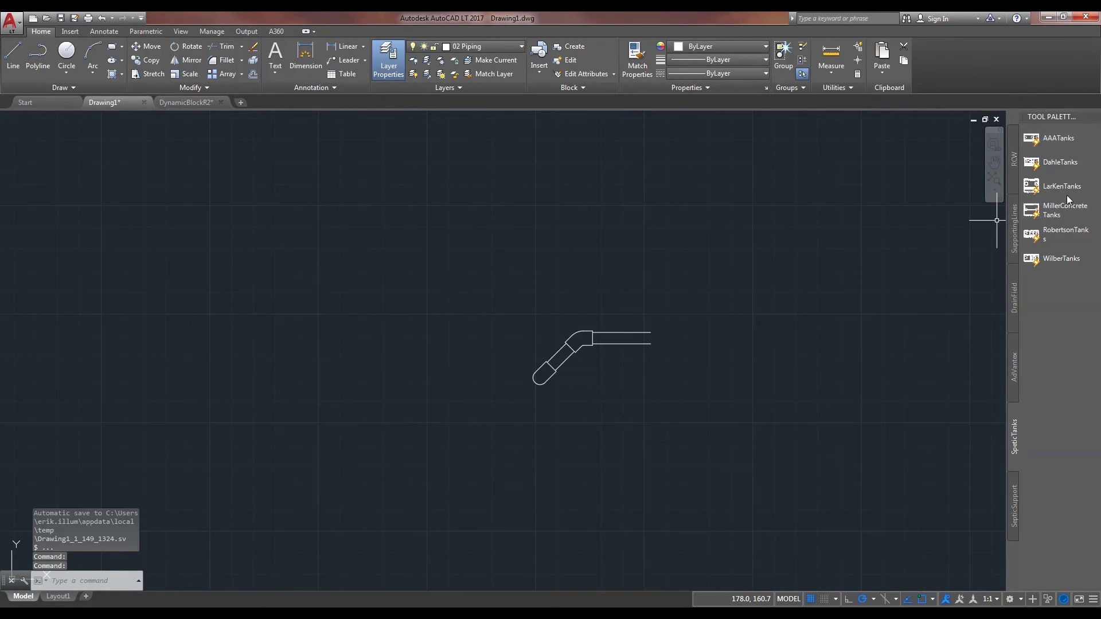
scroll(686, 438, "down", 8)
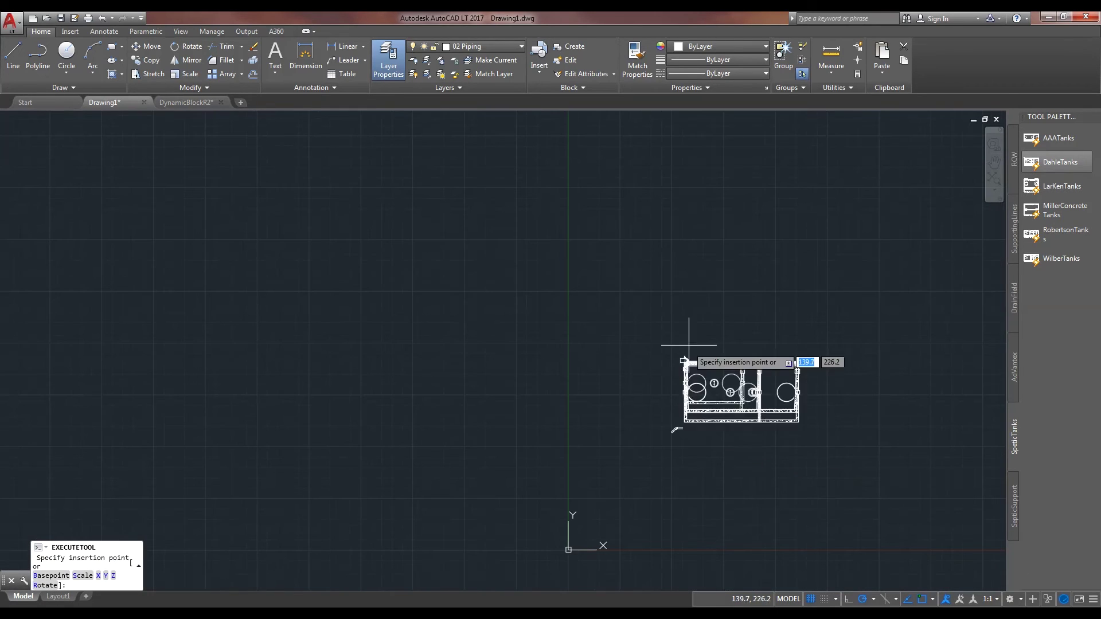
left_click(819, 343)
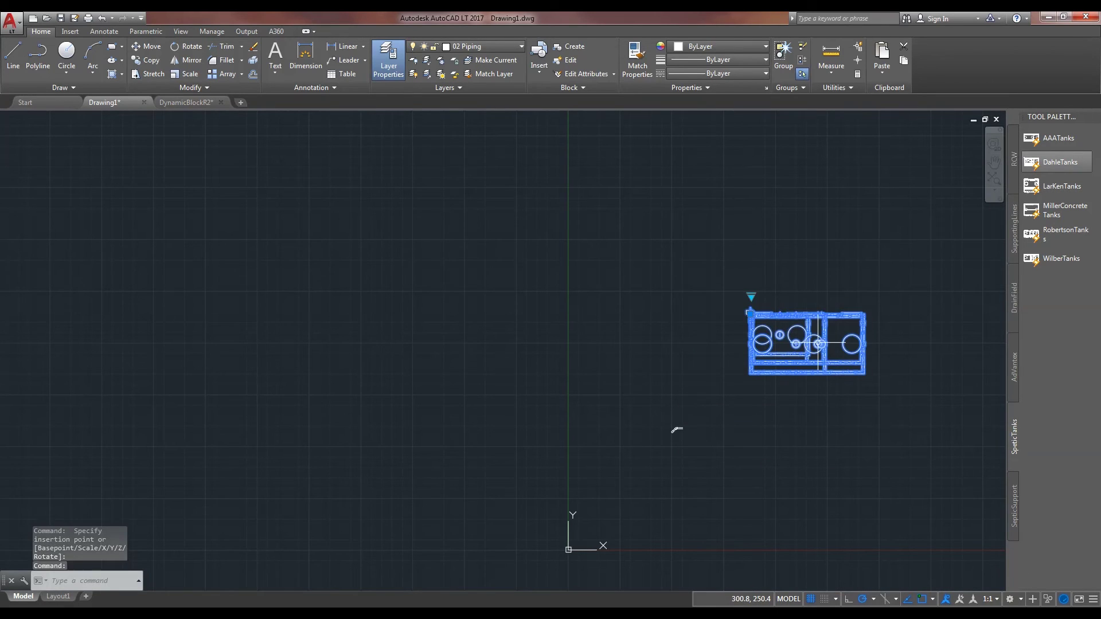
left_click(751, 297)
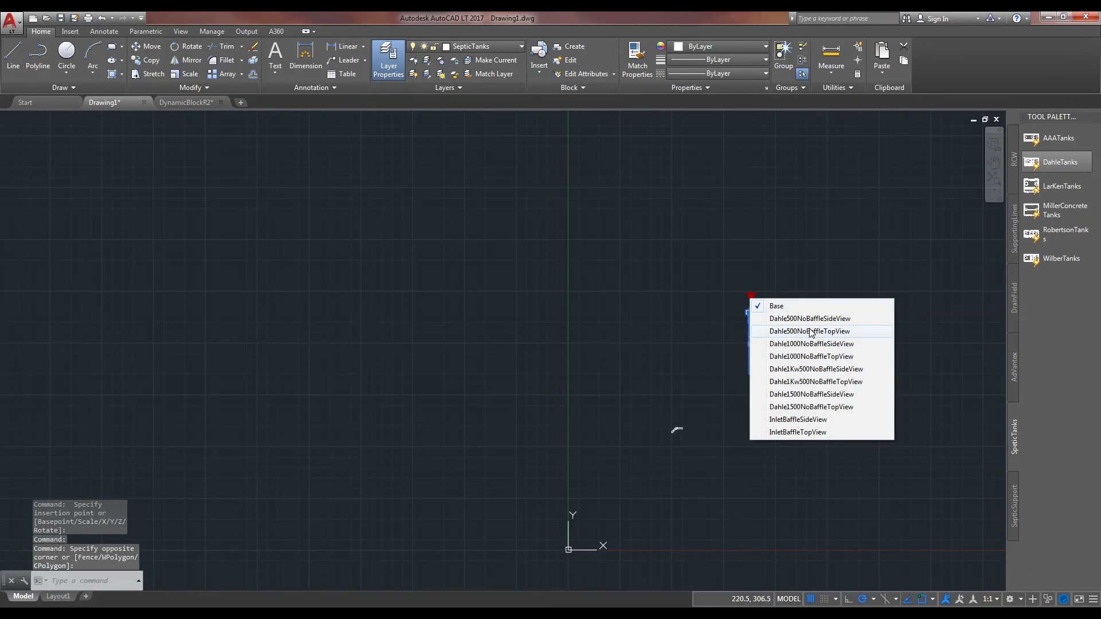
left_click(803, 357)
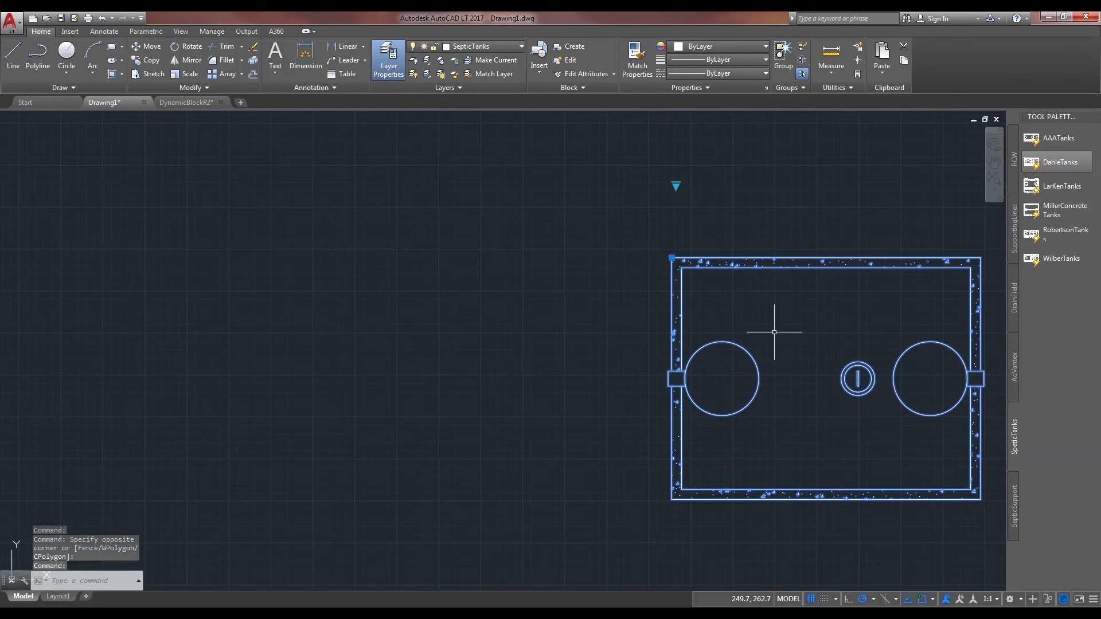
- Switch the tank to the Dahle500NoBaffleSideView state and center it in the view
left_click(677, 186)
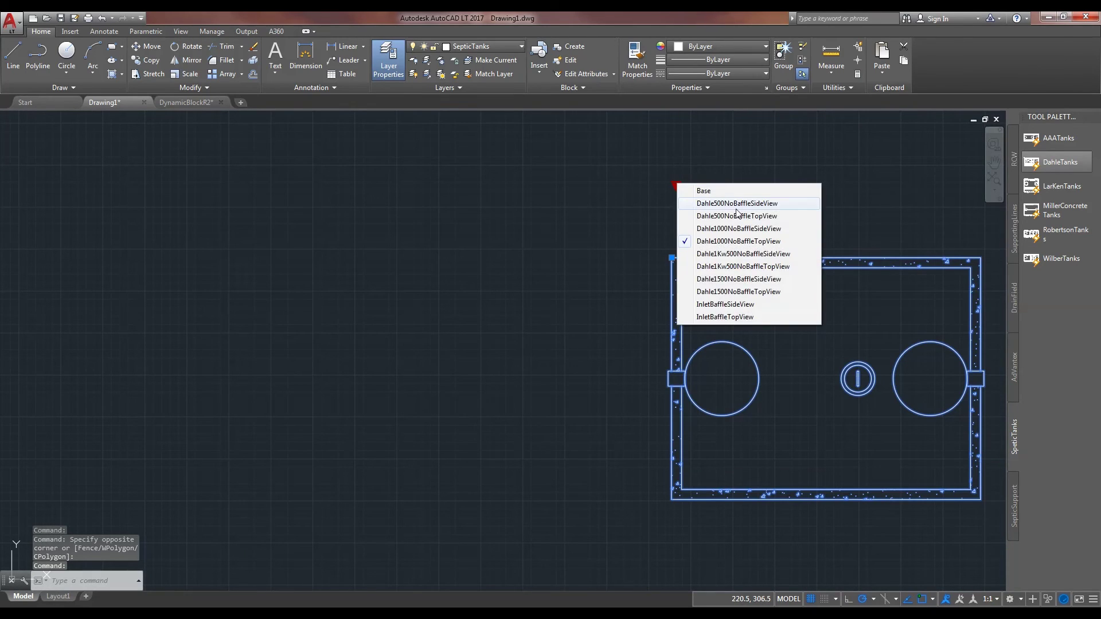
left_click(725, 266)
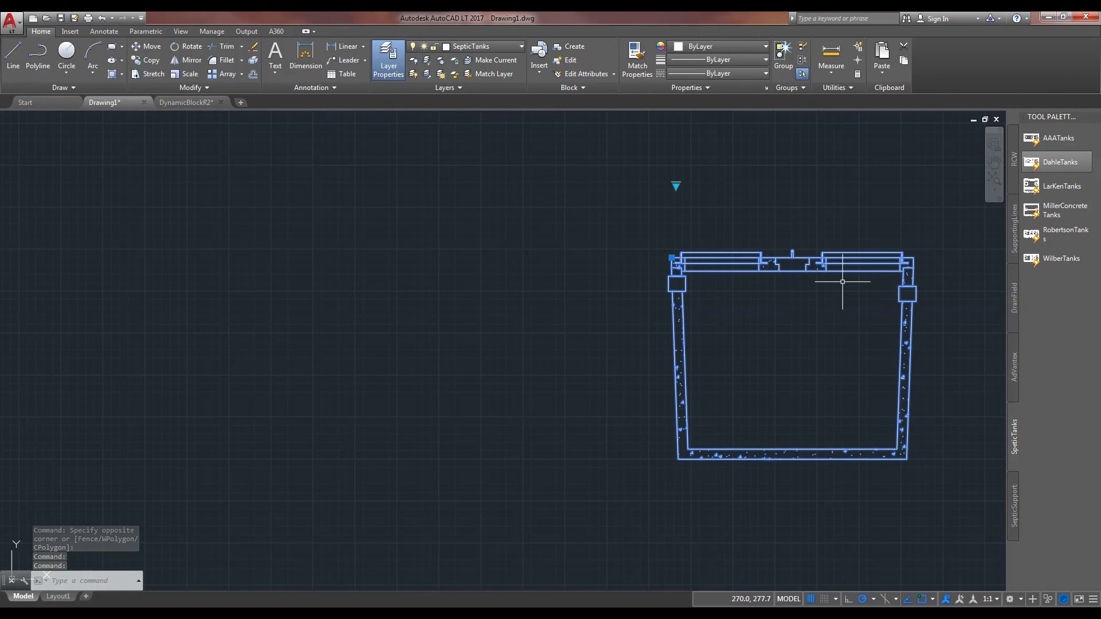
scroll(833, 277, "down", 1)
middle_click_drag(810, 308, 625, 285)
scroll(624, 285, "down", 2)
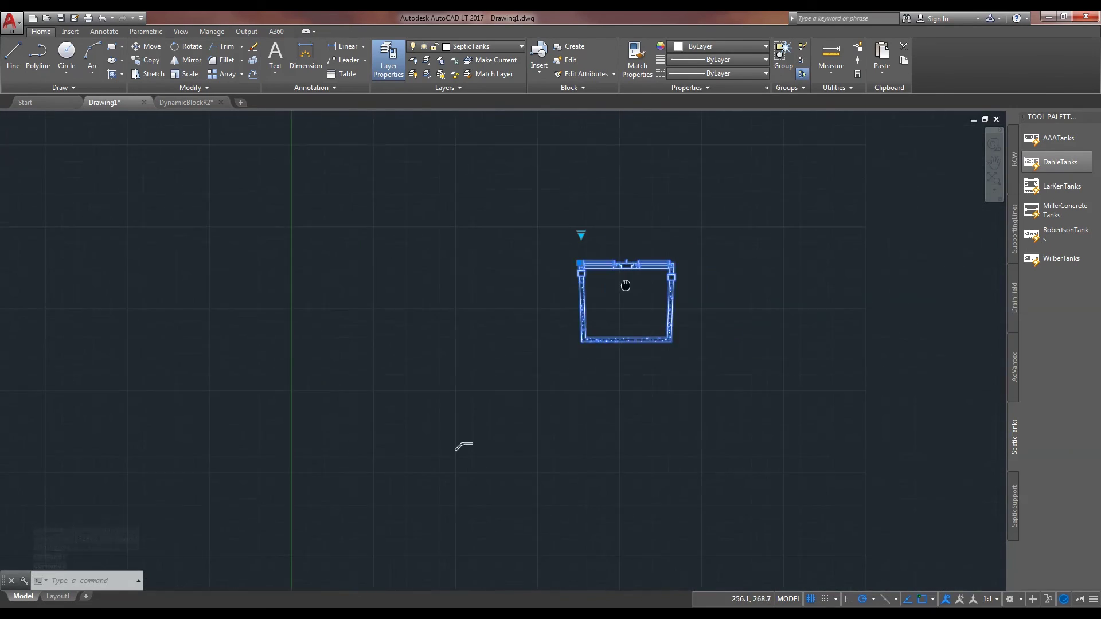